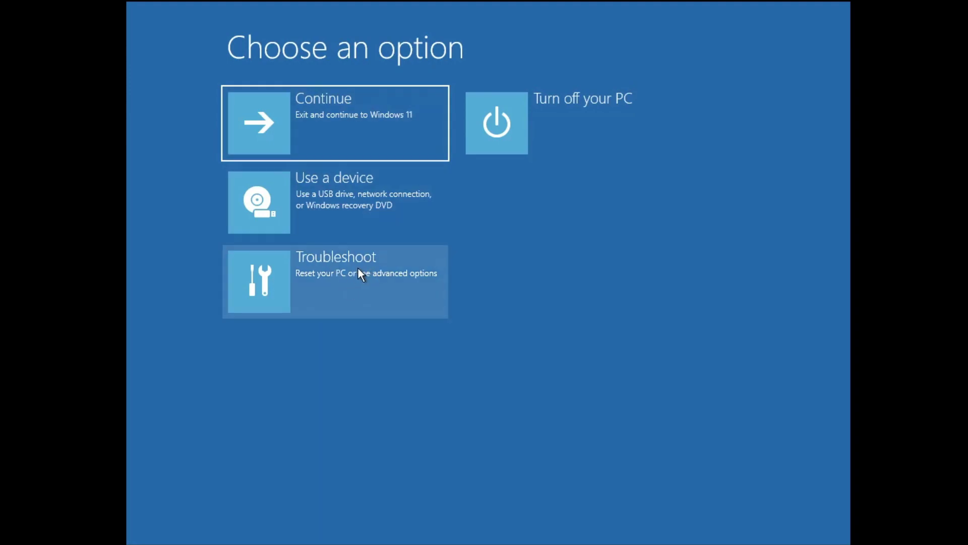
Boot into Safe Mode through Troubleshoot > Advanced options > Startup Settings, choosing option 4
{"action": "left_click", "coordinate": [364, 268]}
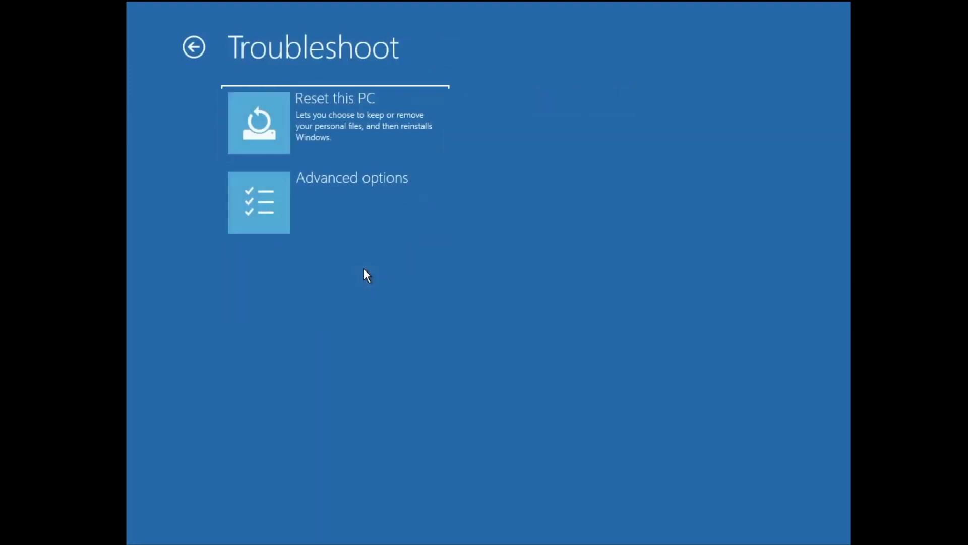
{"action": "left_click", "coordinate": [373, 202]}
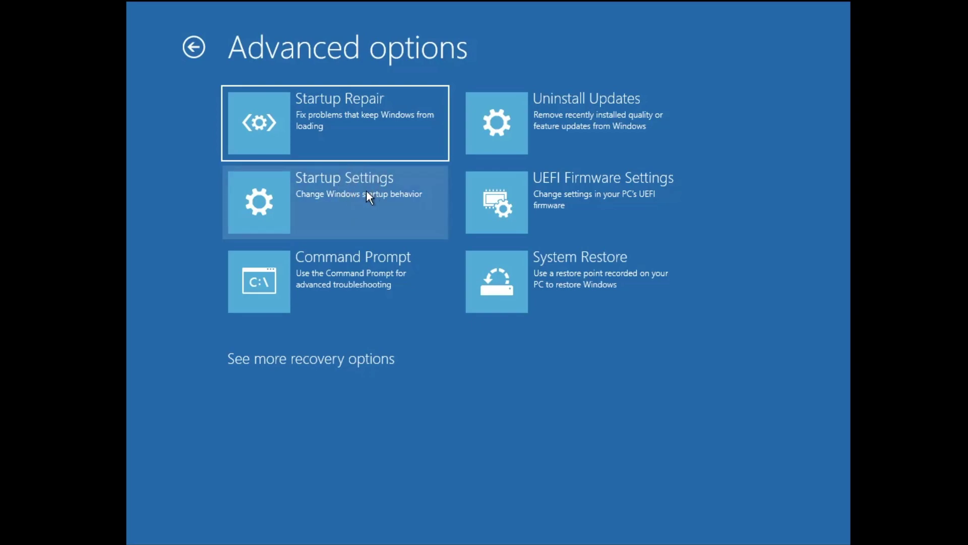
{"action": "left_click", "coordinate": [367, 191]}
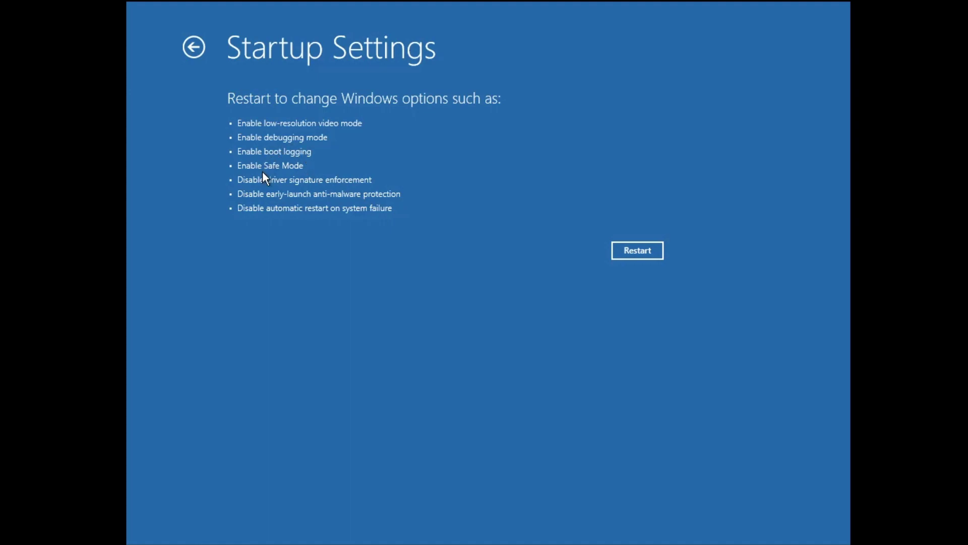
{"action": "left_click", "coordinate": [628, 250]}
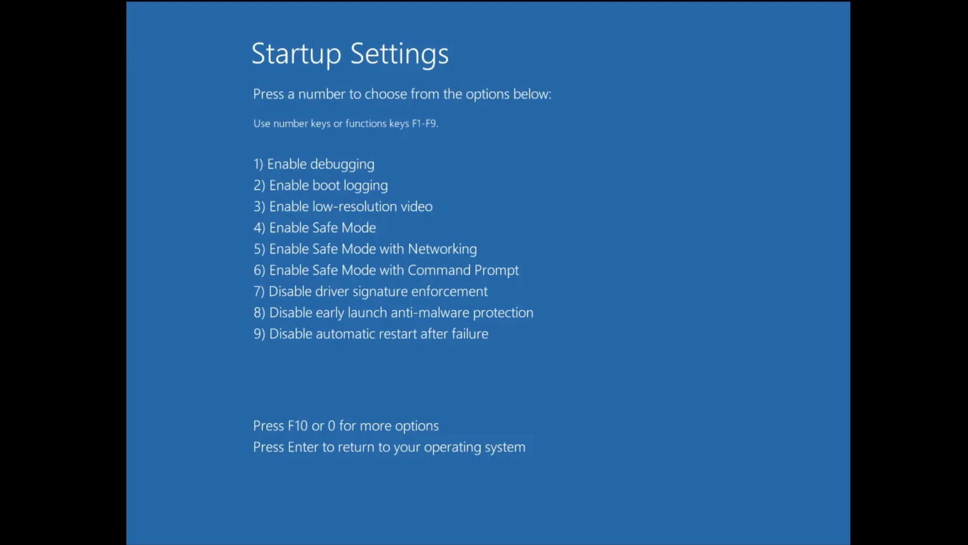
{"action": "key", "text": "4"}
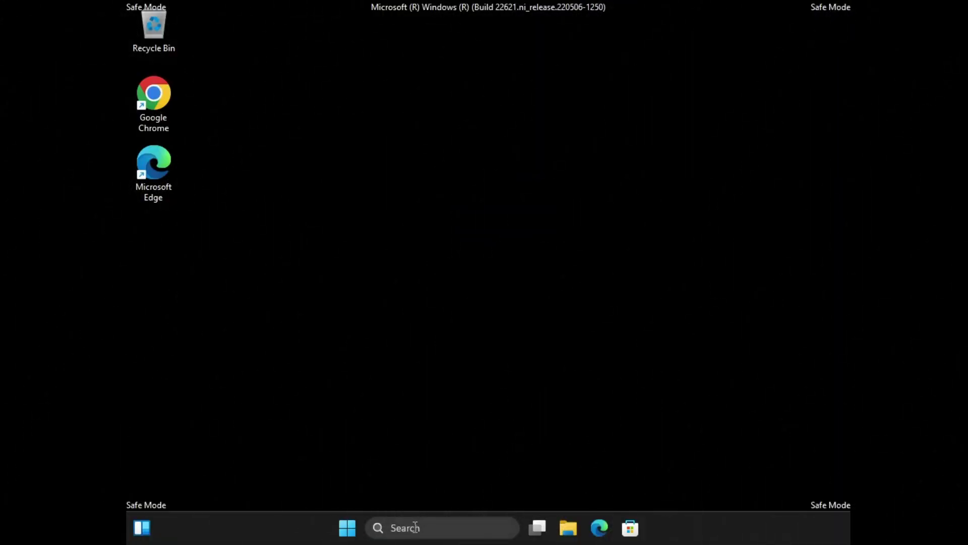
{"action": "left_click", "coordinate": [422, 527]}
{"action": "type", "text": "conb"}
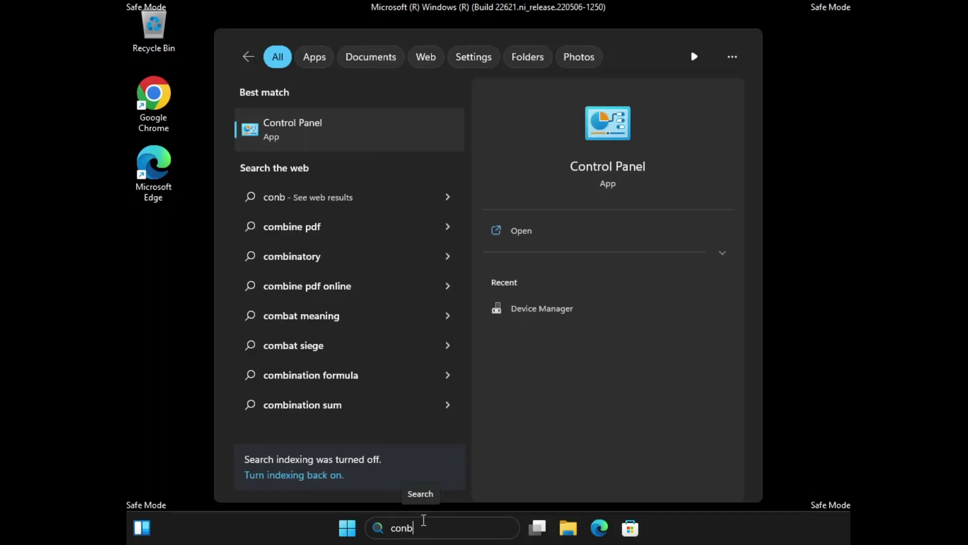
{"action": "left_click", "coordinate": [347, 145]}
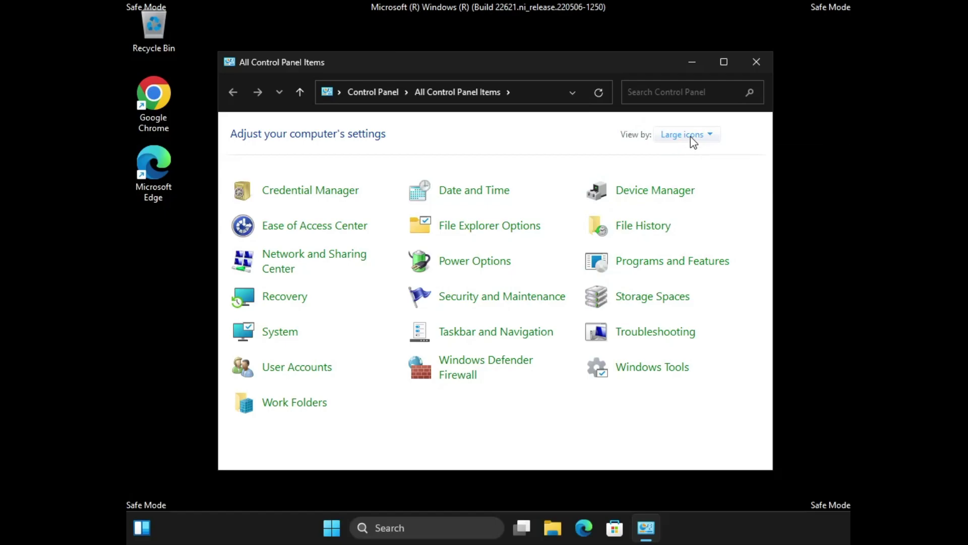
{"action": "left_click", "coordinate": [658, 267]}
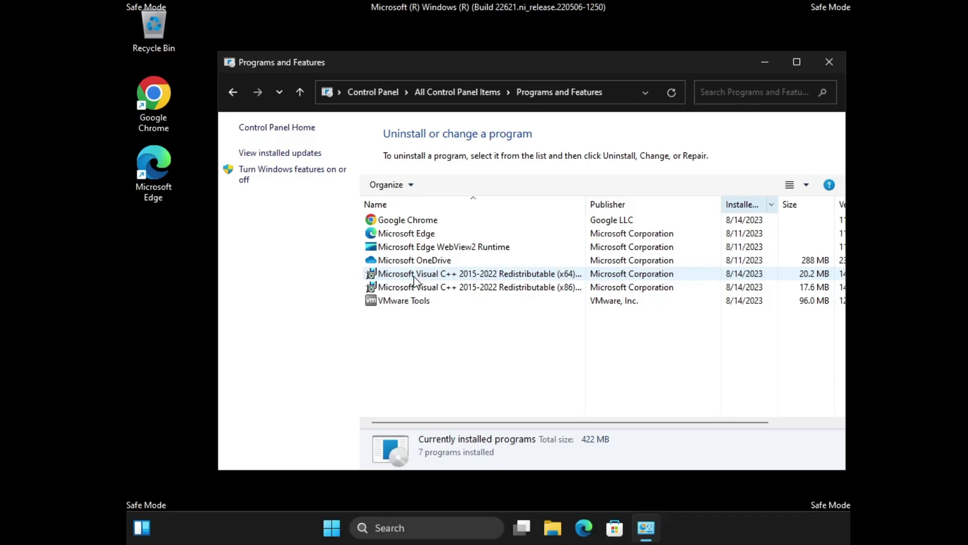
{"action": "right_click", "coordinate": [429, 260]}
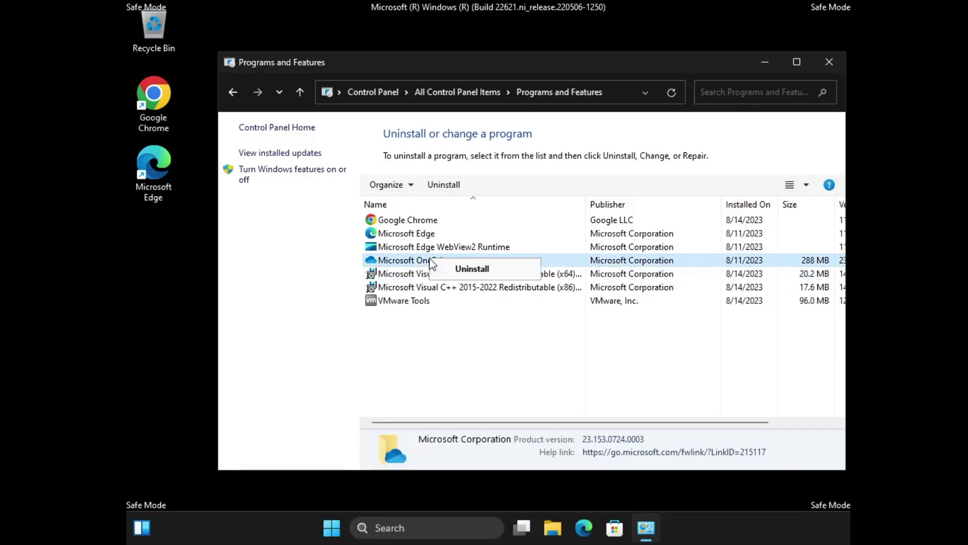
{"action": "left_click", "coordinate": [478, 274]}
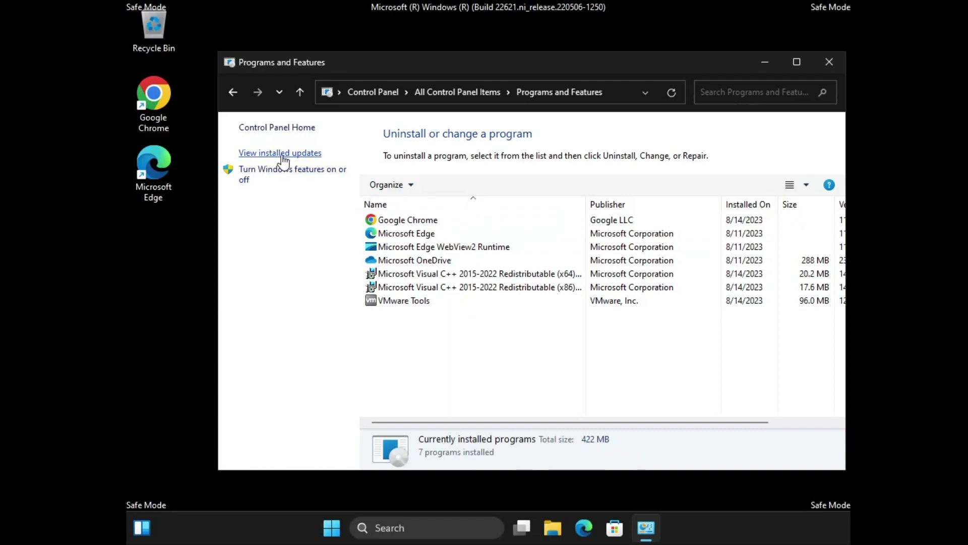
{"action": "left_click", "coordinate": [284, 160]}
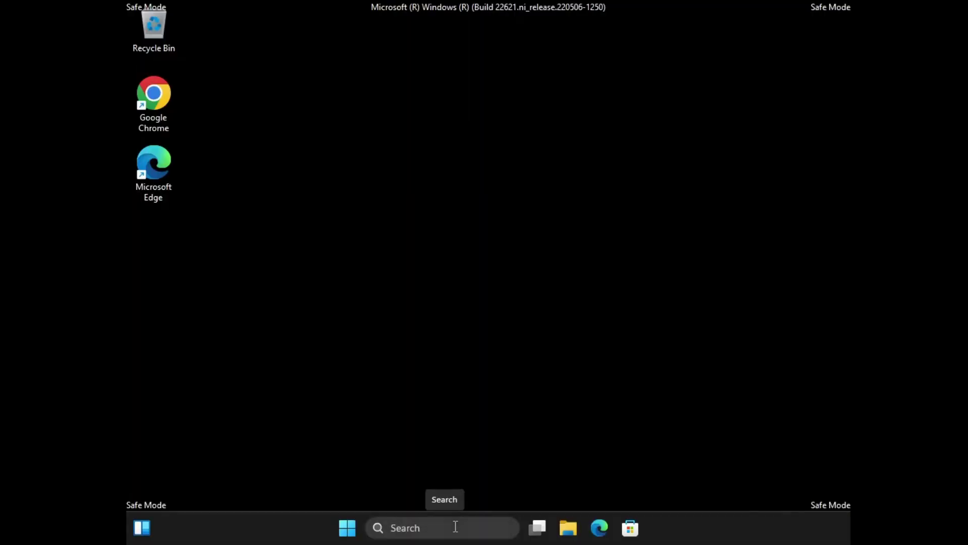
{"action": "left_click", "coordinate": [455, 526]}
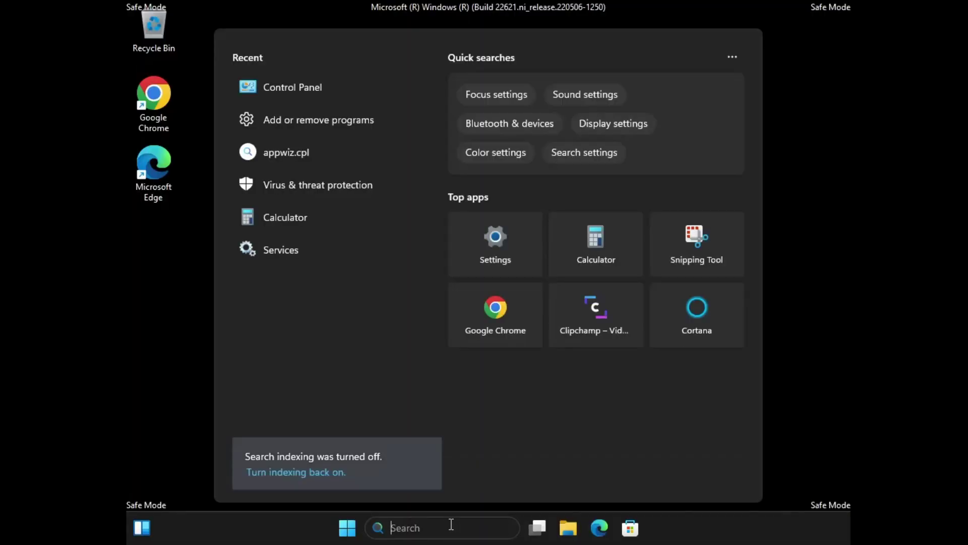
{"action": "type", "text": "advanced"}
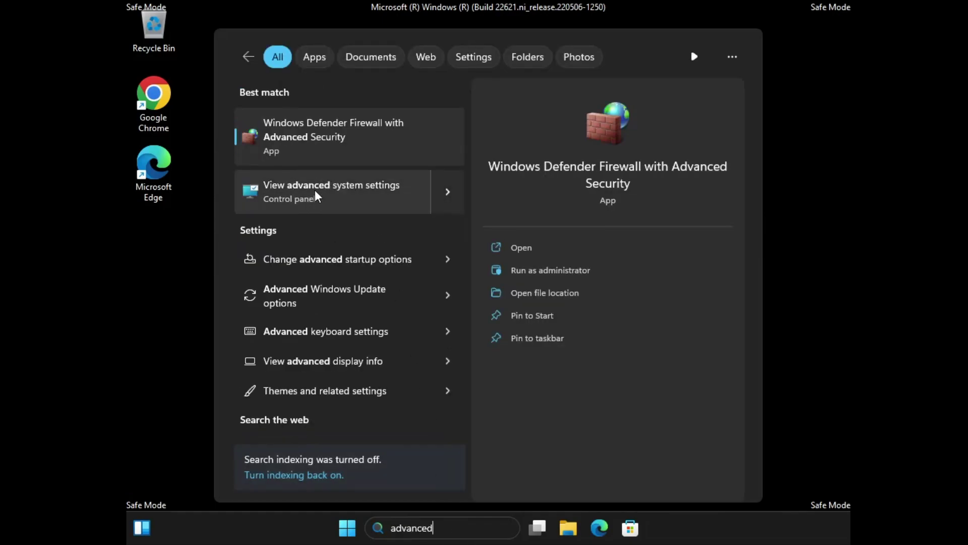
{"action": "left_click", "coordinate": [357, 195]}
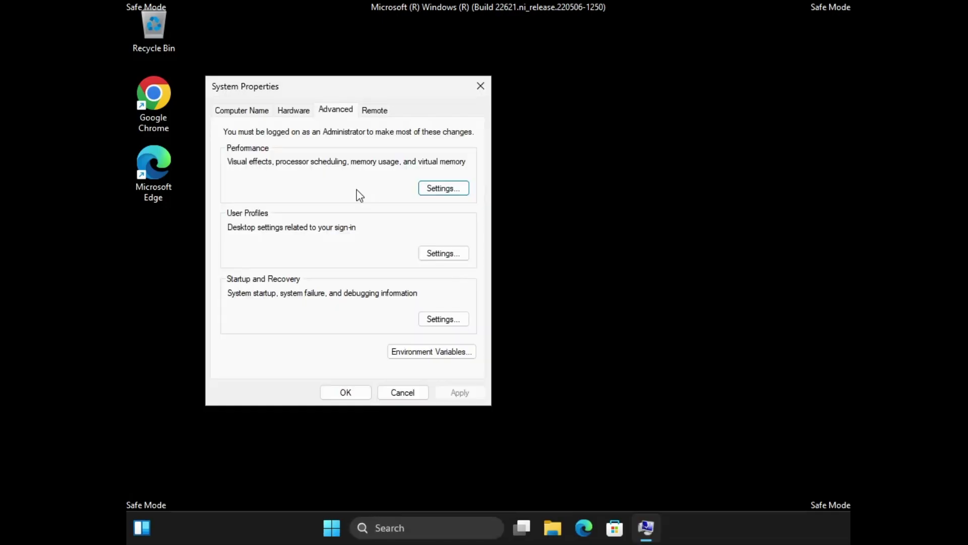
{"action": "left_click_drag", "start_coordinate": [343, 90], "coordinate": [479, 102]}
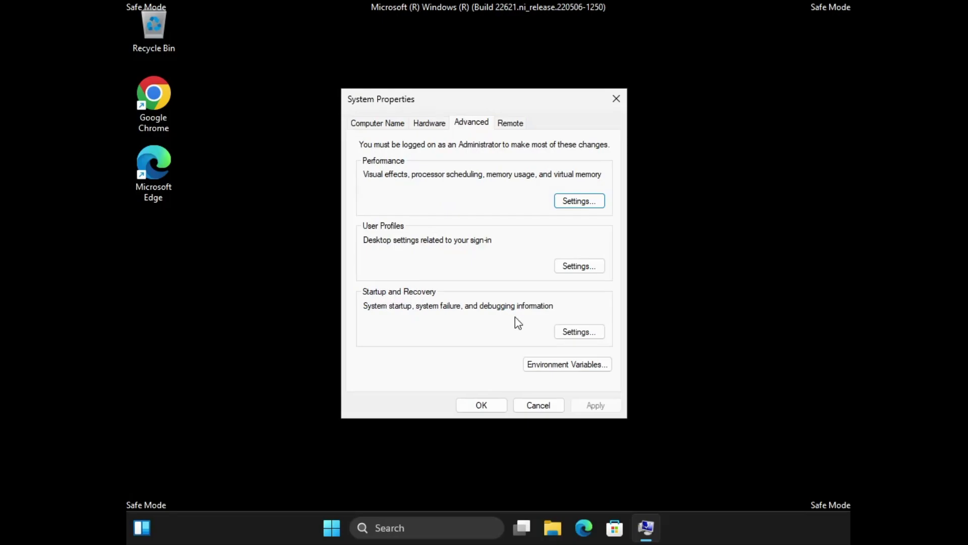
{"action": "left_click", "coordinate": [575, 332]}
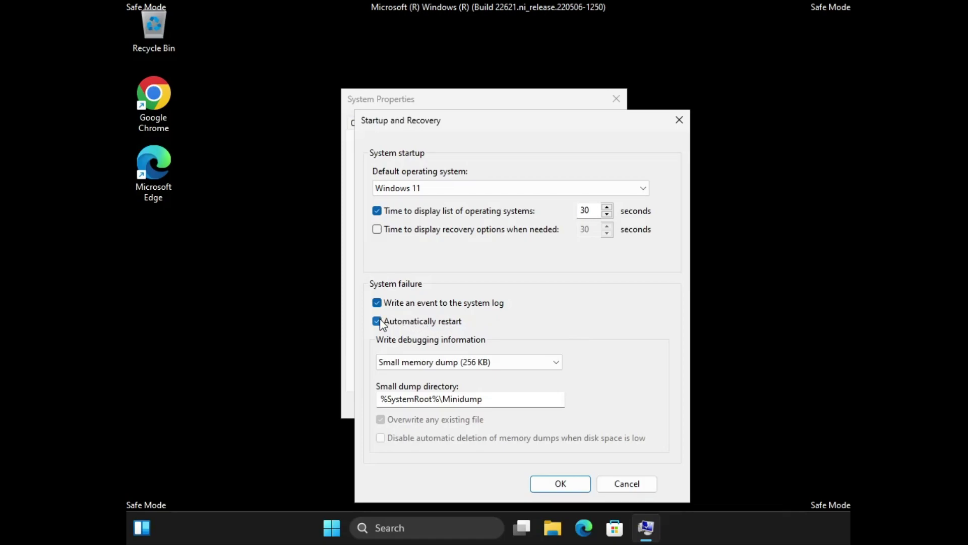
{"action": "left_click", "coordinate": [575, 482]}
{"action": "left_click", "coordinate": [494, 405]}
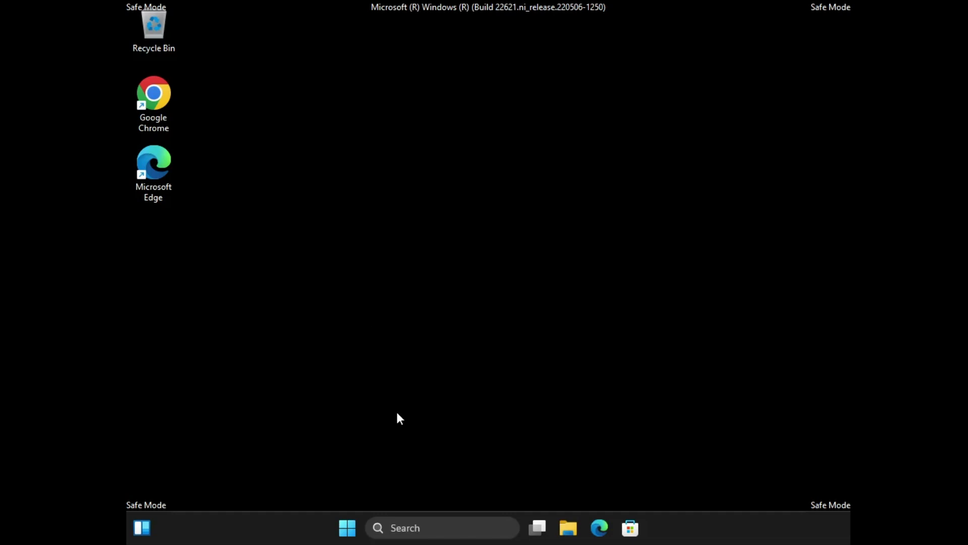
Restart Windows from the Start menu's power options to leave Safe Mode
{"action": "left_click", "coordinate": [348, 528]}
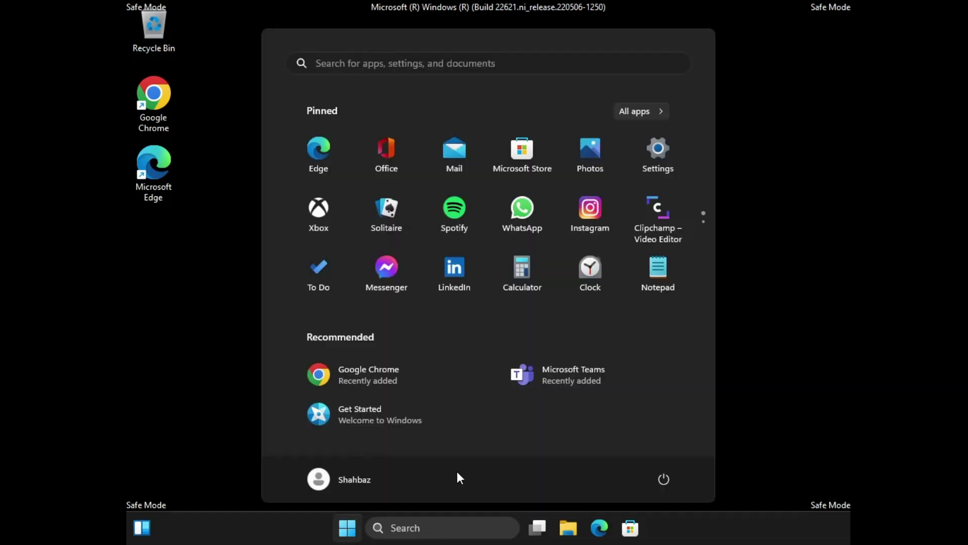
{"action": "left_click", "coordinate": [664, 479]}
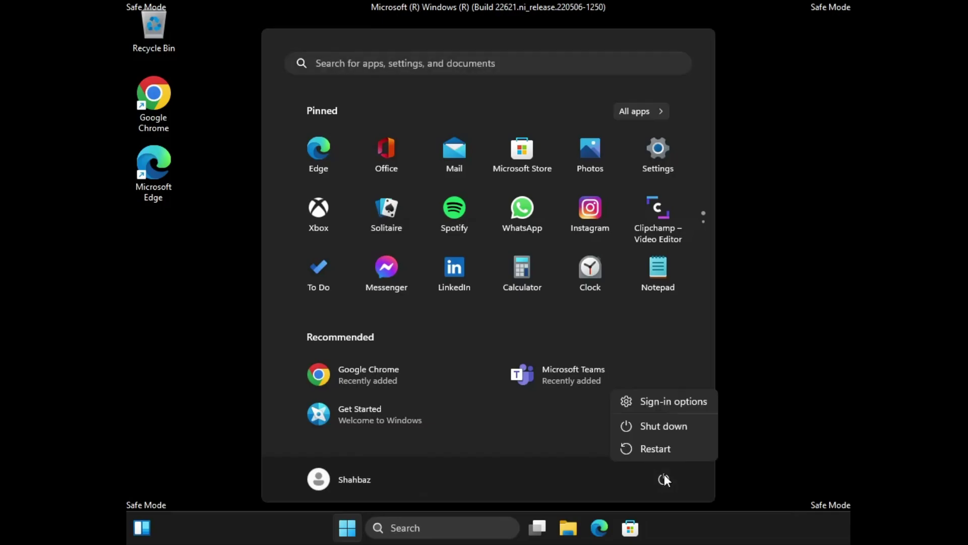
{"action": "left_click", "coordinate": [656, 449]}
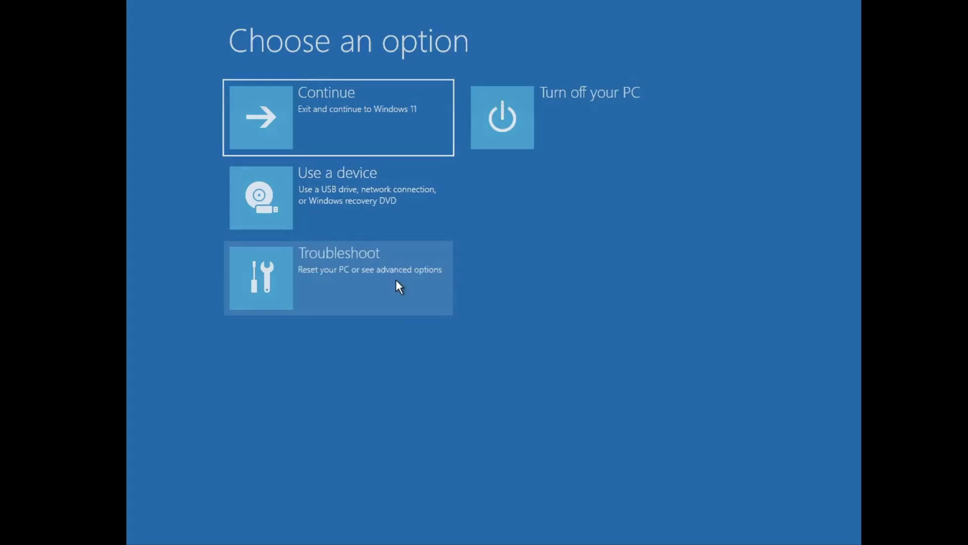
Launch System Restore from Troubleshoot > Advanced options and nudge its window up-left
{"action": "left_click", "coordinate": [397, 283]}
{"action": "left_click", "coordinate": [365, 207]}
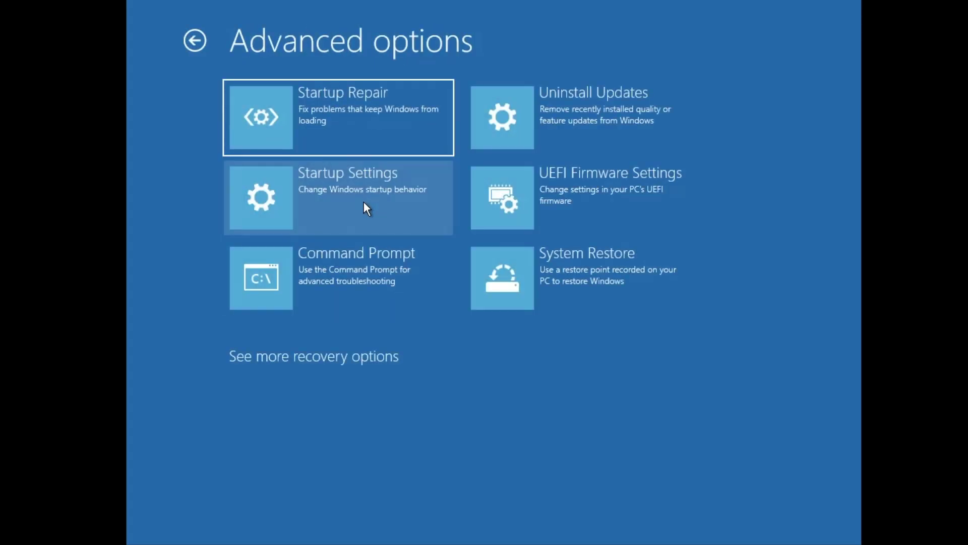
{"action": "left_click", "coordinate": [598, 264]}
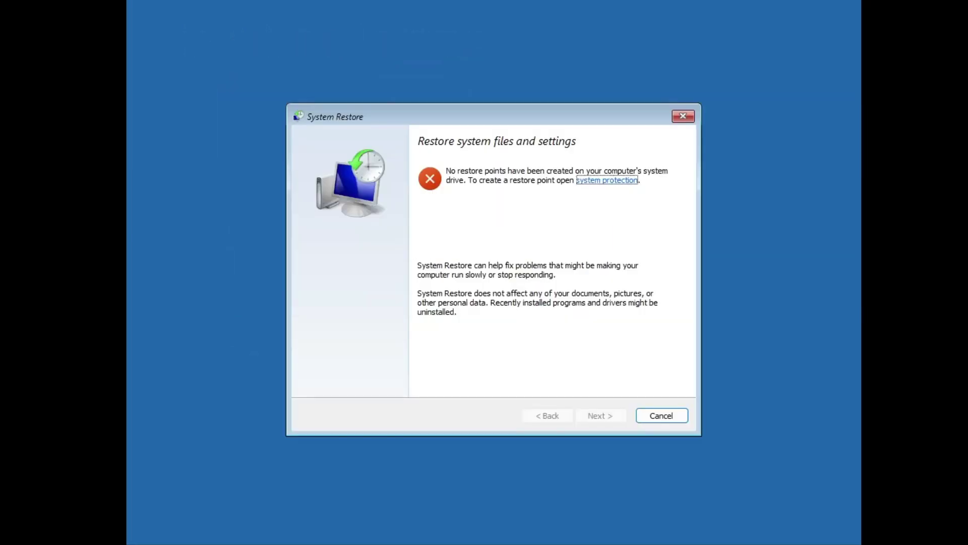
{"action": "left_click_drag", "start_coordinate": [490, 114], "coordinate": [475, 86]}
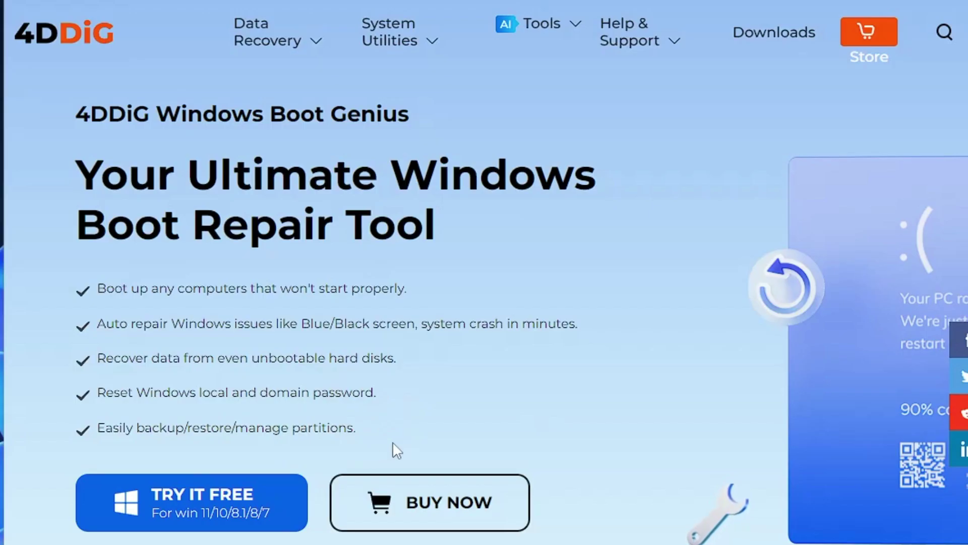
Scroll through the 4DDiG Windows Boot Genius product page
{"action": "scroll", "coordinate": [392, 444], "scroll_direction": "down", "scroll_amount": 3}
{"action": "scroll", "coordinate": [401, 462], "scroll_direction": "down", "scroll_amount": 10}
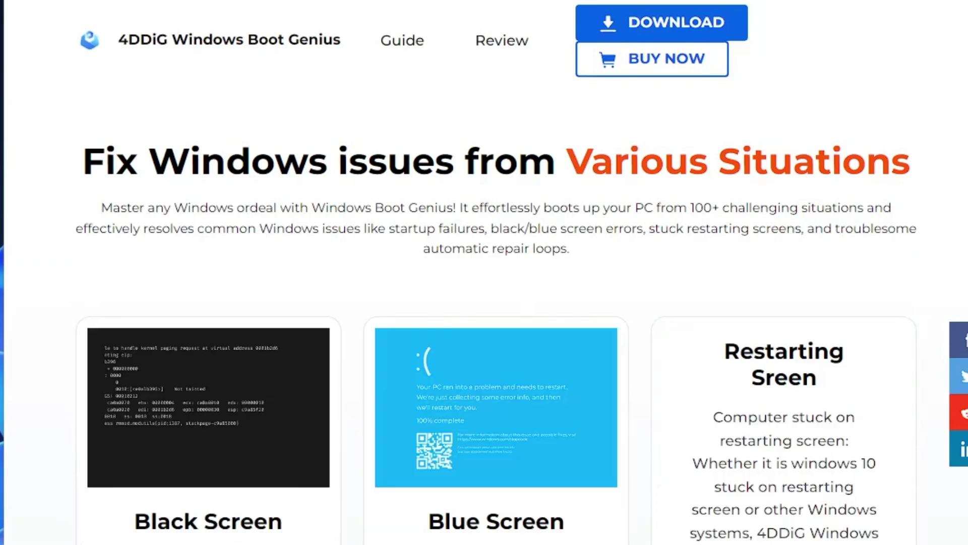
{"action": "scroll", "coordinate": [484, 303], "scroll_direction": "down", "scroll_amount": 3}
{"action": "scroll", "coordinate": [476, 438], "scroll_direction": "down", "scroll_amount": 3}
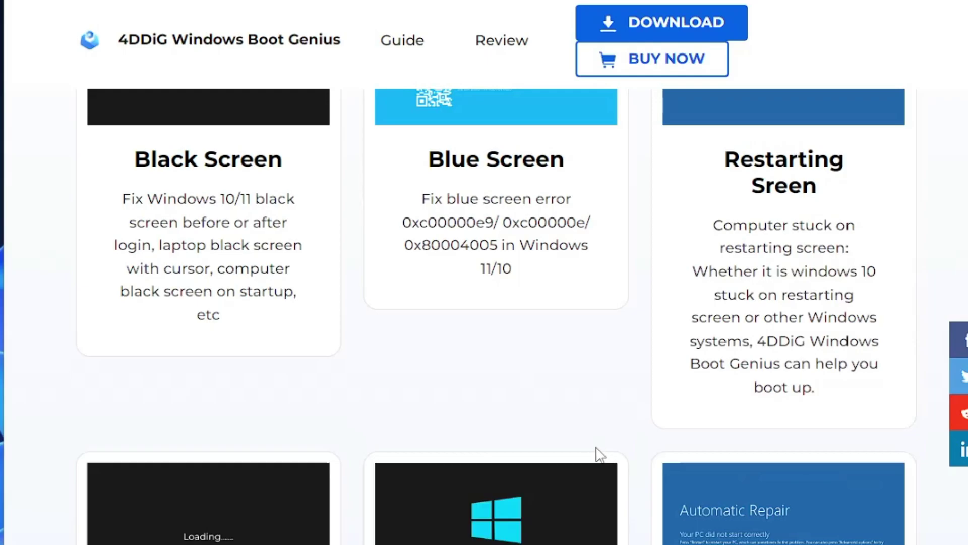
{"action": "scroll", "coordinate": [595, 457], "scroll_direction": "up", "scroll_amount": 10}
{"action": "scroll", "coordinate": [414, 268], "scroll_direction": "up", "scroll_amount": 5}
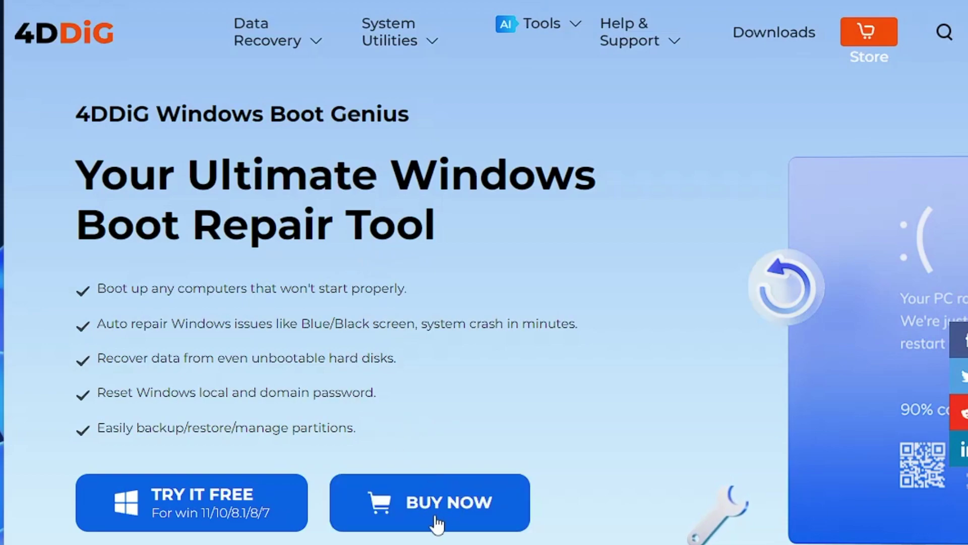
Check the Boot Genius license prices past the discount popup, then return and minimize Chrome
{"action": "left_click", "coordinate": [457, 517]}
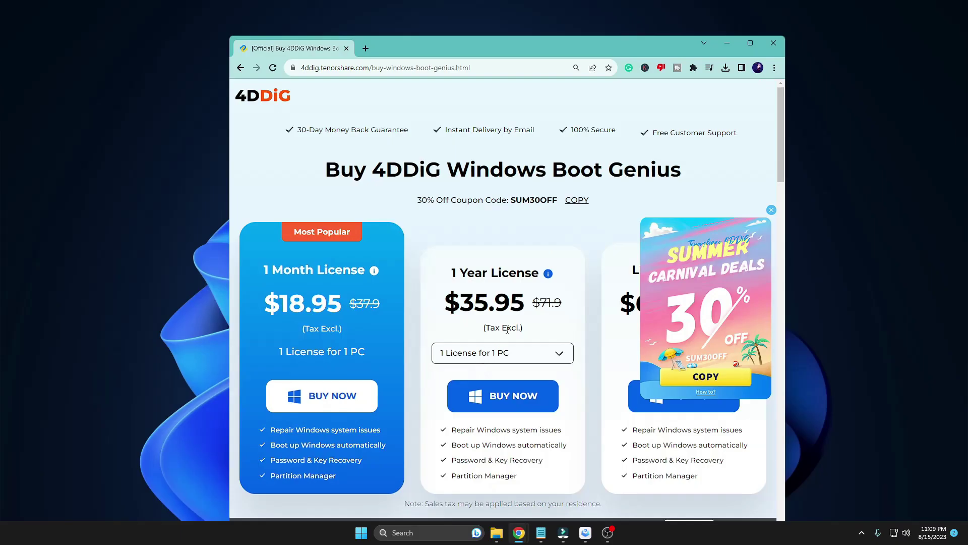
{"action": "scroll", "coordinate": [620, 277], "scroll_direction": "down", "scroll_amount": 1}
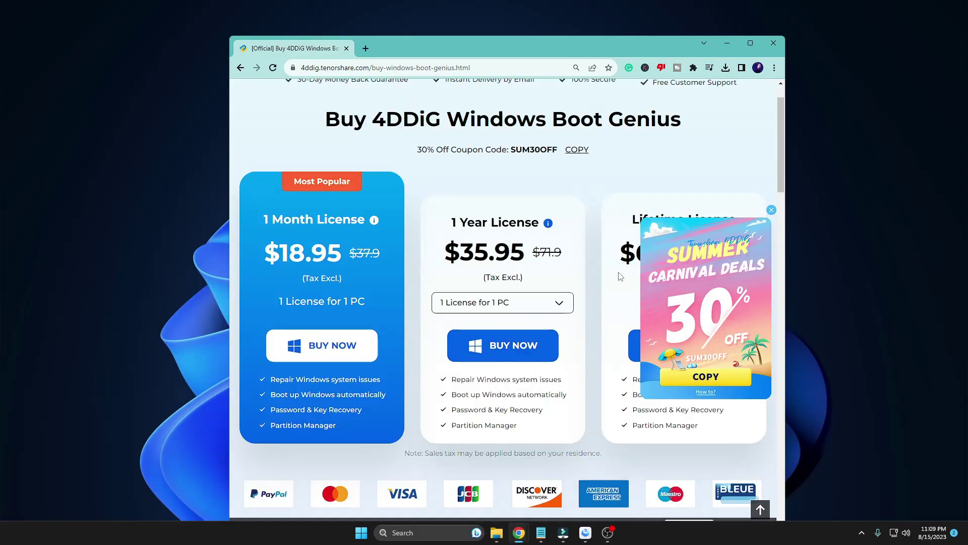
{"action": "left_click", "coordinate": [772, 210]}
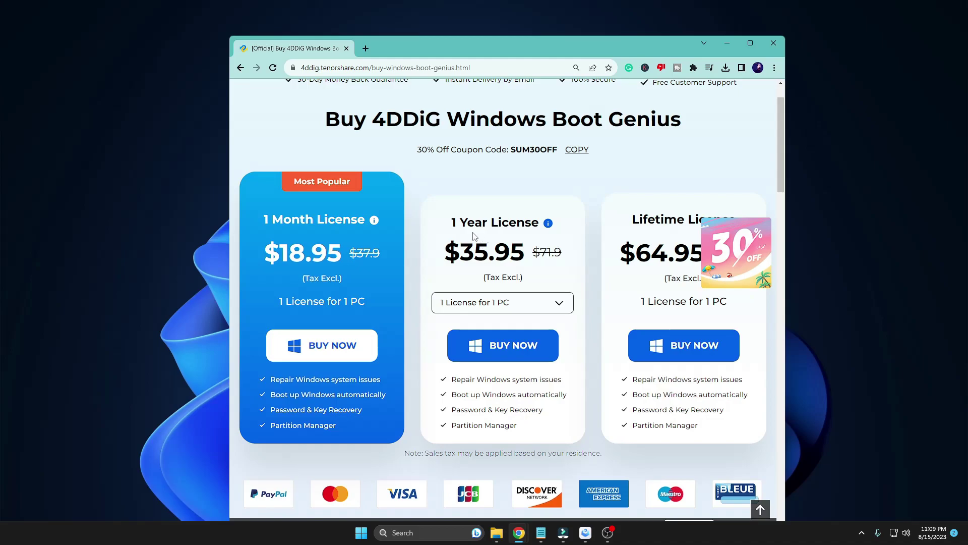
{"action": "key", "text": "alt+Left"}
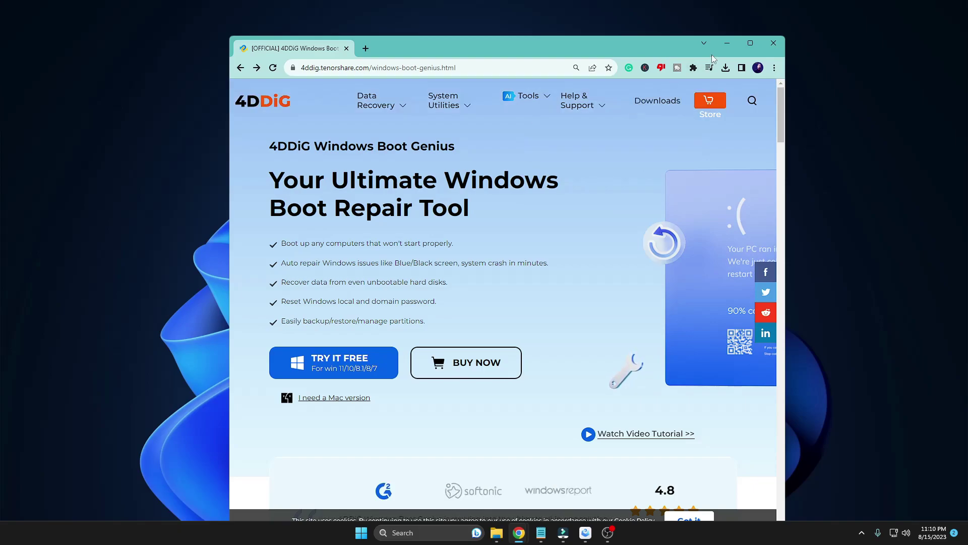
{"action": "left_click", "coordinate": [727, 49]}
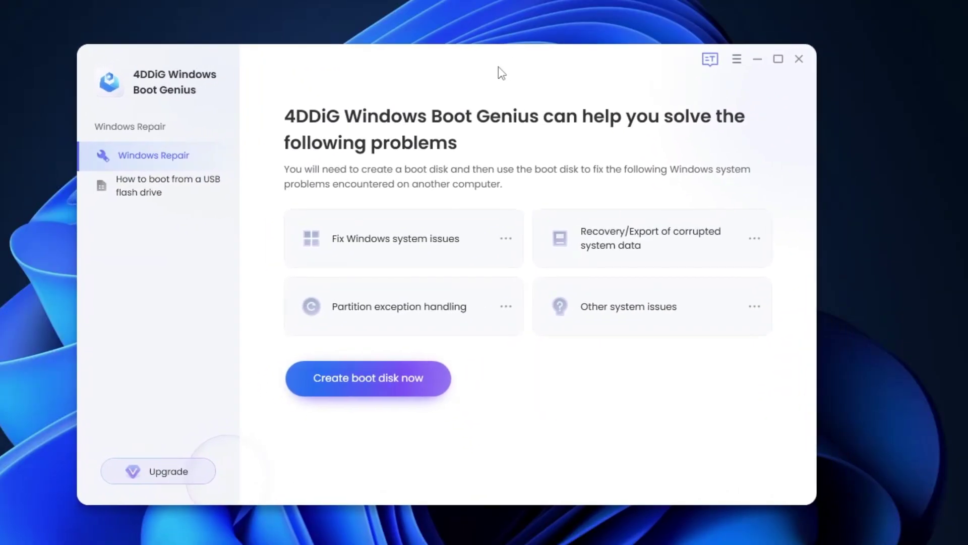
{"action": "mouse_move", "coordinate": [369, 247]}
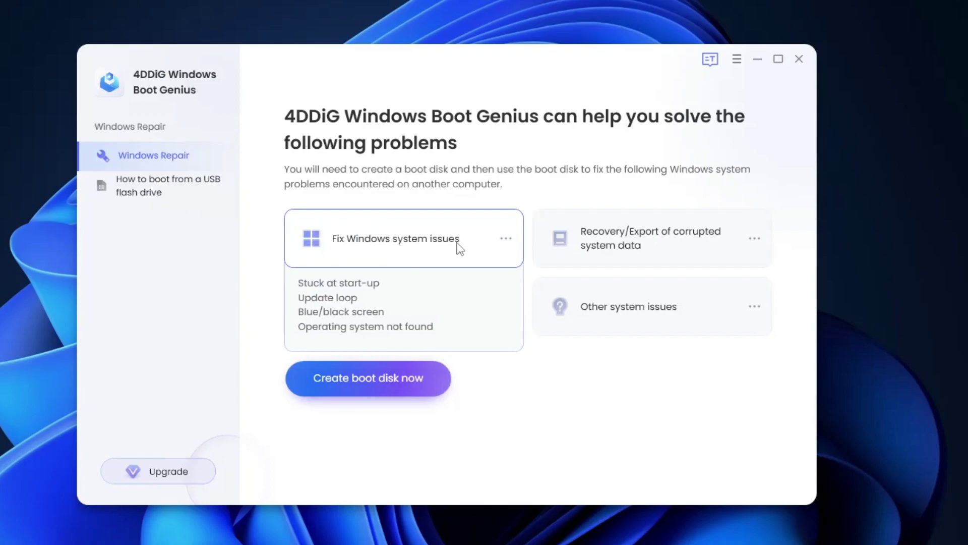
{"action": "mouse_move", "coordinate": [618, 231]}
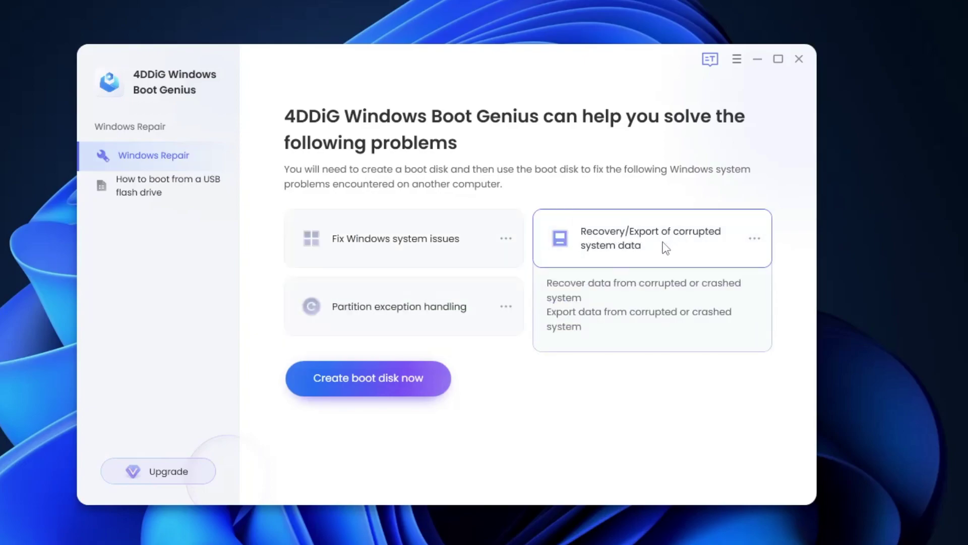